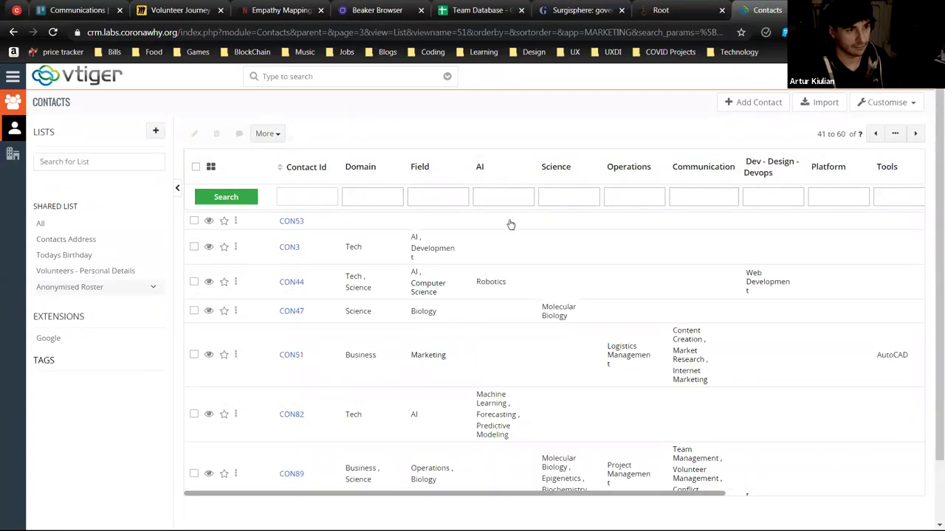
- Look through the Anonymised Roster entries and their skill columns, from Domain across to the language column
scroll(574, 356, down, 2)
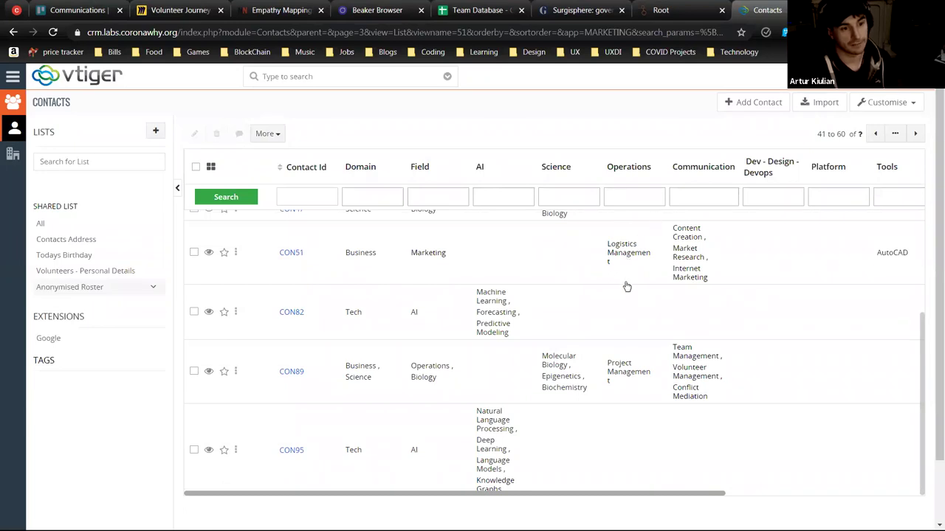
scroll(693, 315, down, 2)
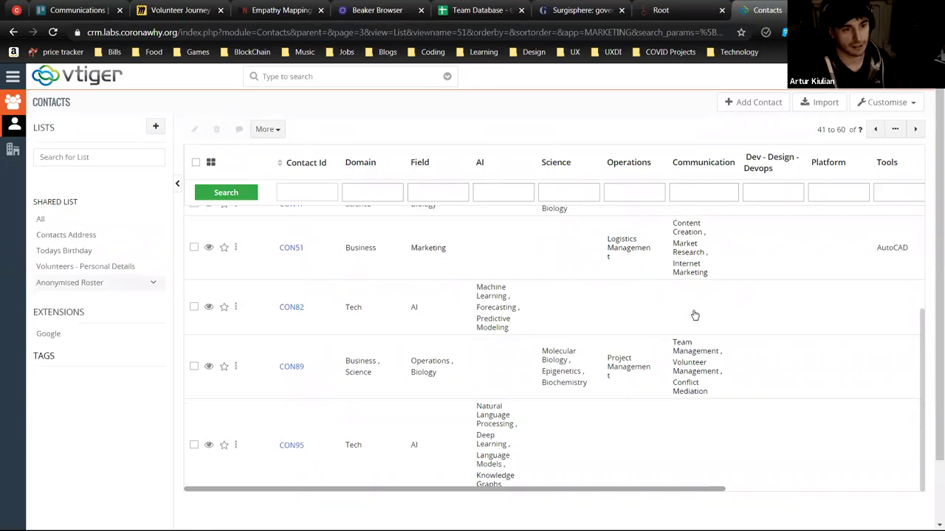
scroll(727, 279, up, 2)
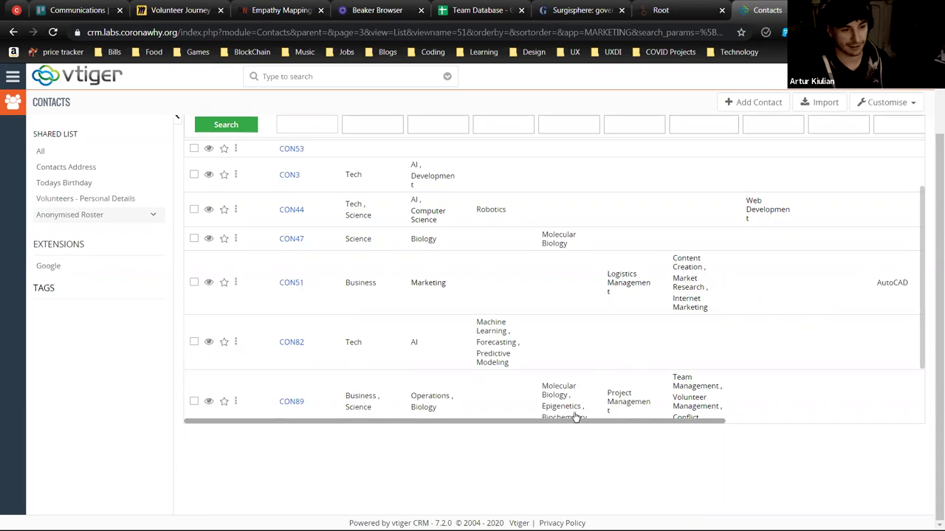
drag(577, 420, 617, 423)
scroll(685, 393, right, 5)
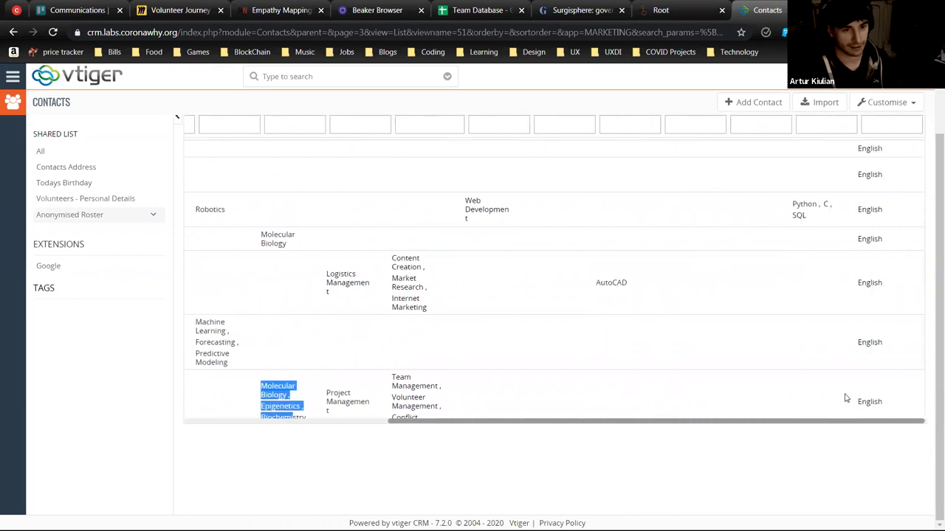
scroll(841, 395, left, 5)
click(745, 349)
scroll(745, 348, down, 2)
click(749, 339)
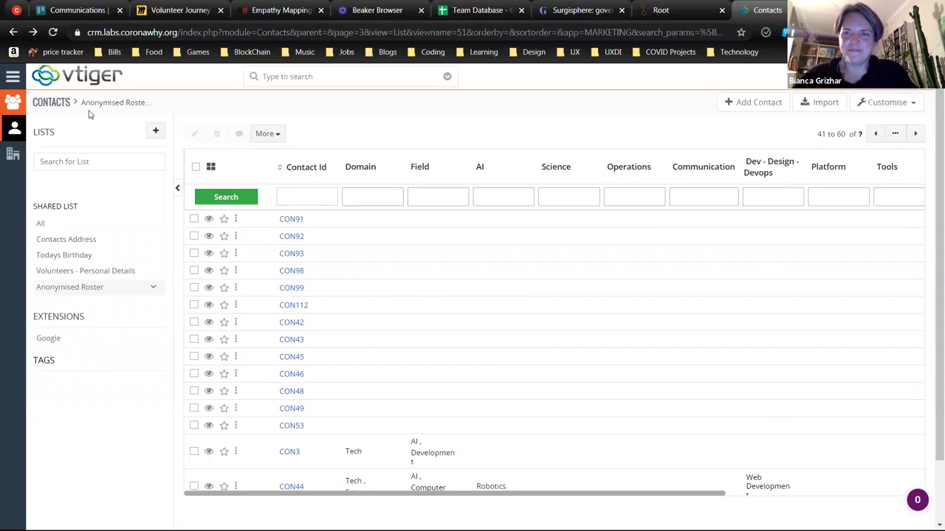
- Return to the home dashboard and reopen the contacts list from the Sales area
click(79, 83)
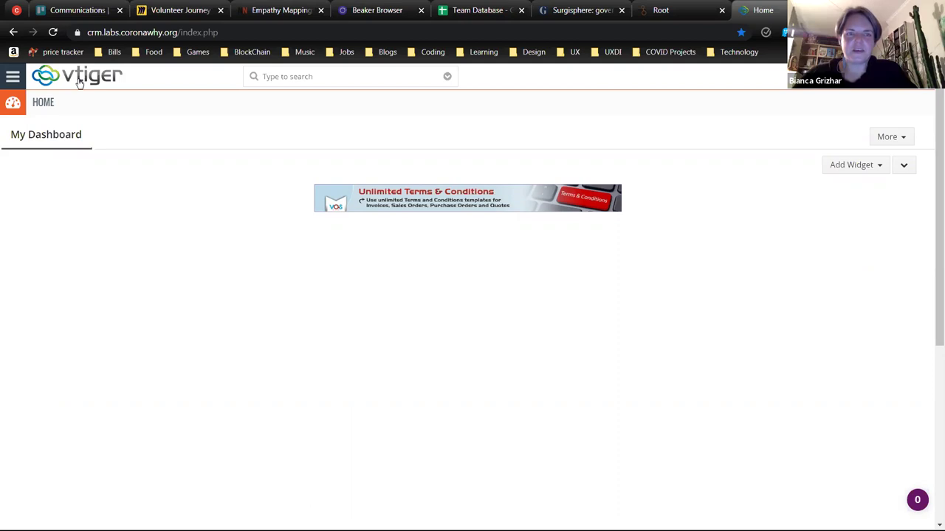
click(13, 76)
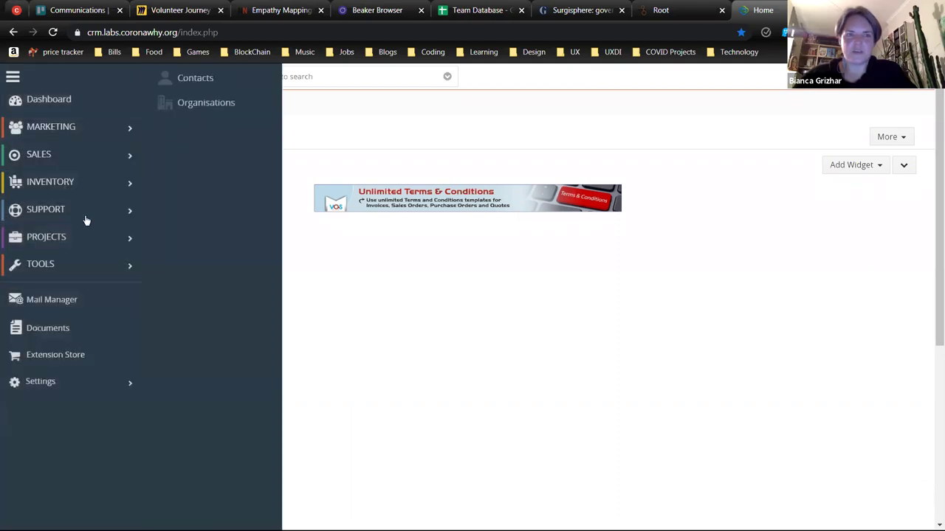
mouse_move(93, 160)
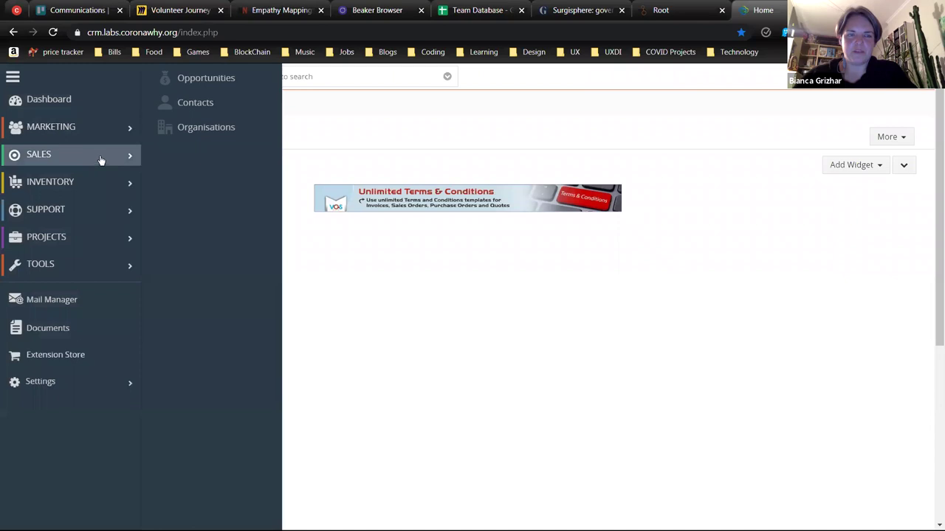
click(191, 105)
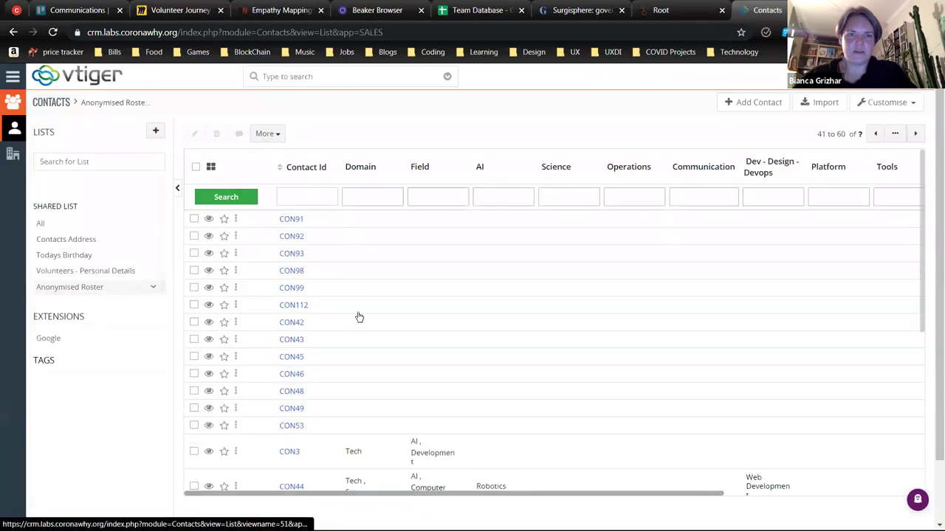
- Examine the filter options available for the Domain, AI, Science and Operations columns of the roster
click(386, 199)
click(510, 200)
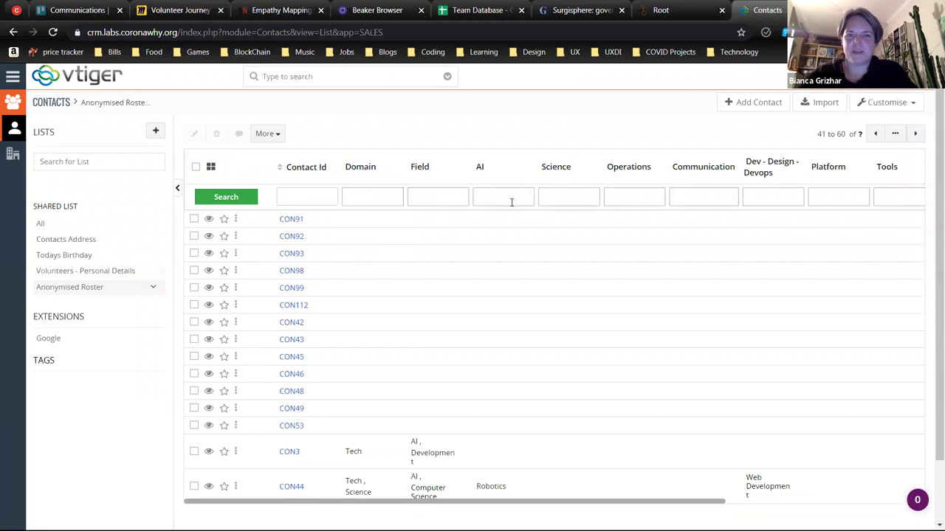
click(476, 201)
scroll(502, 258, down, 8)
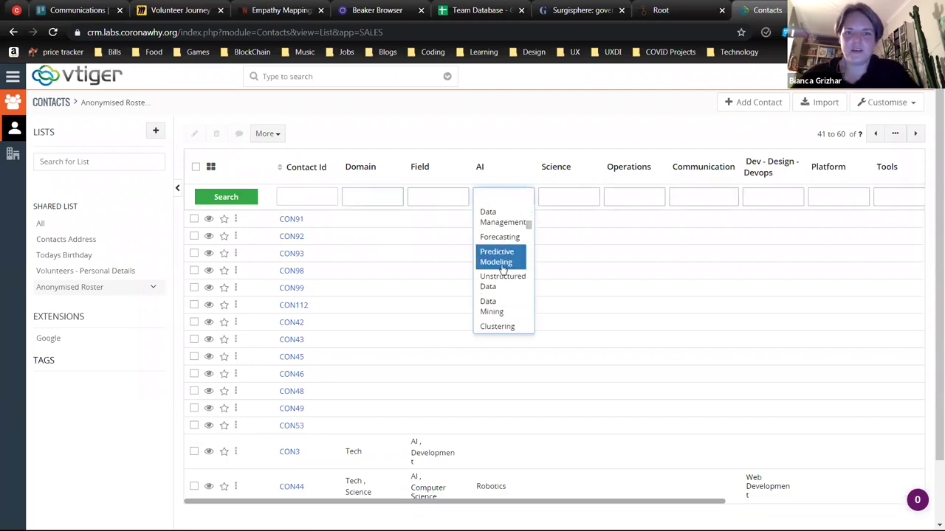
click(576, 198)
click(640, 197)
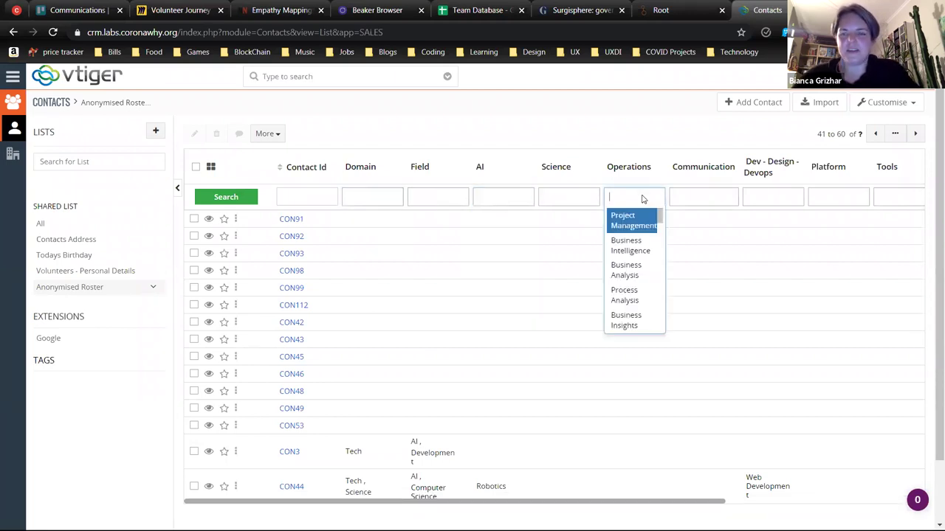
- Add Meeting Planning, Community Management and Knowledge Management to the Communication column filter
click(690, 195)
scroll(713, 269, down, 3)
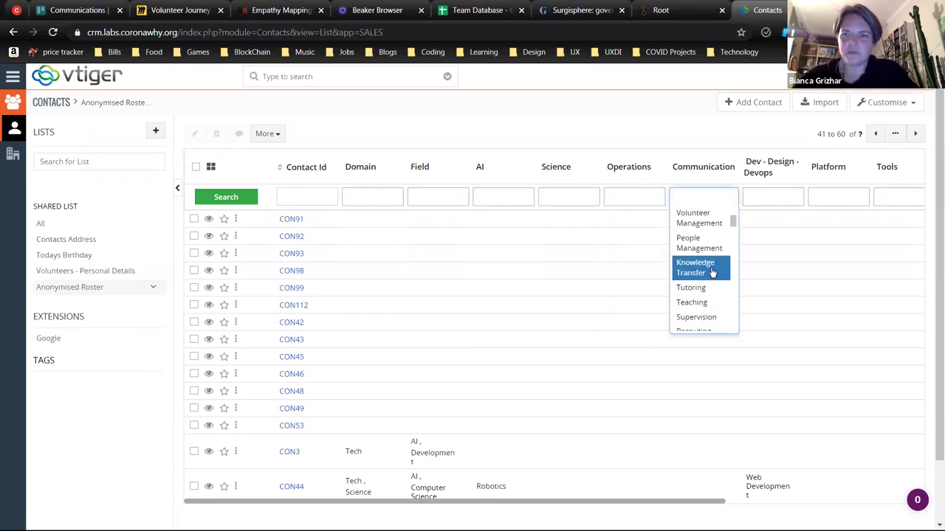
scroll(713, 275, down, 3)
scroll(714, 265, down, 3)
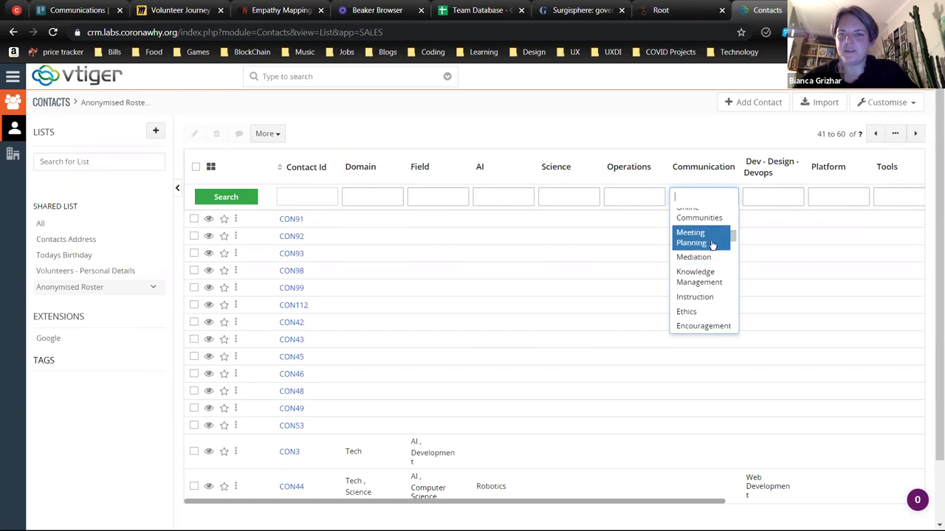
click(710, 237)
scroll(713, 278, down, 5)
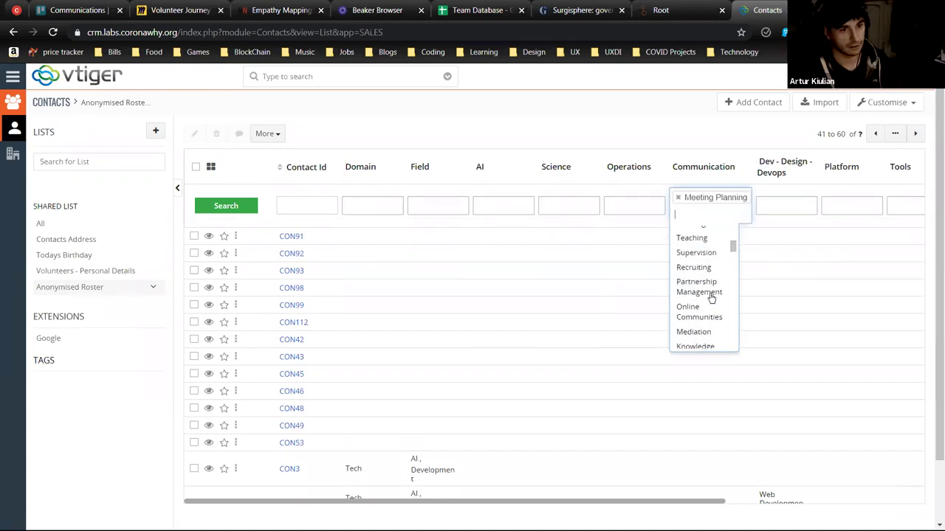
scroll(707, 329, down, 5)
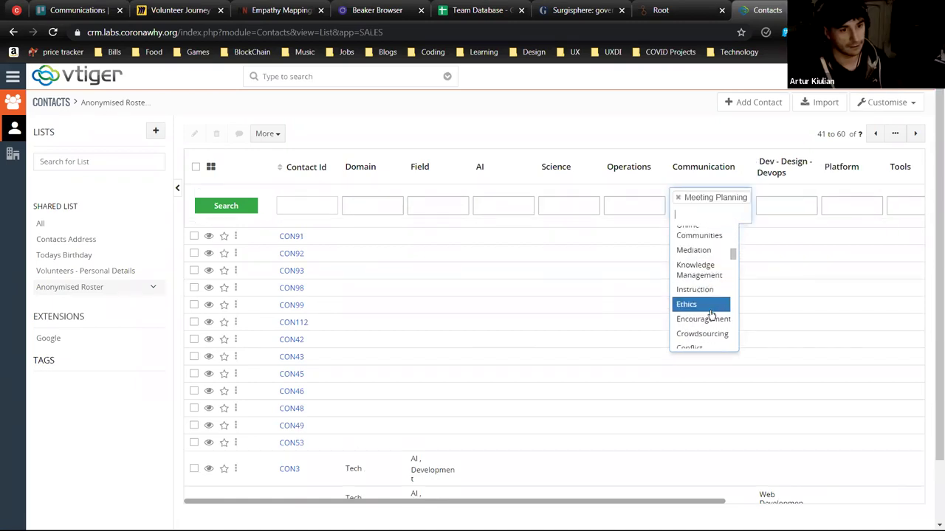
click(707, 297)
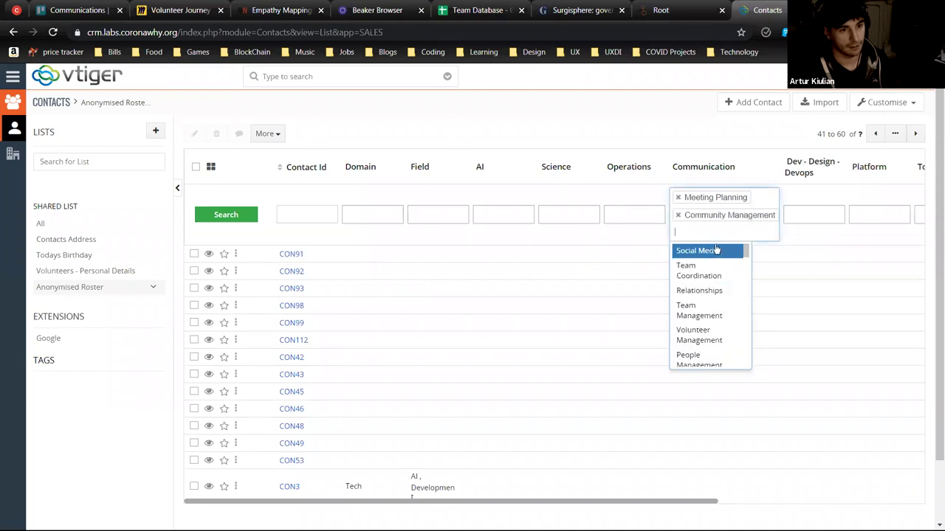
scroll(711, 303, down, 7)
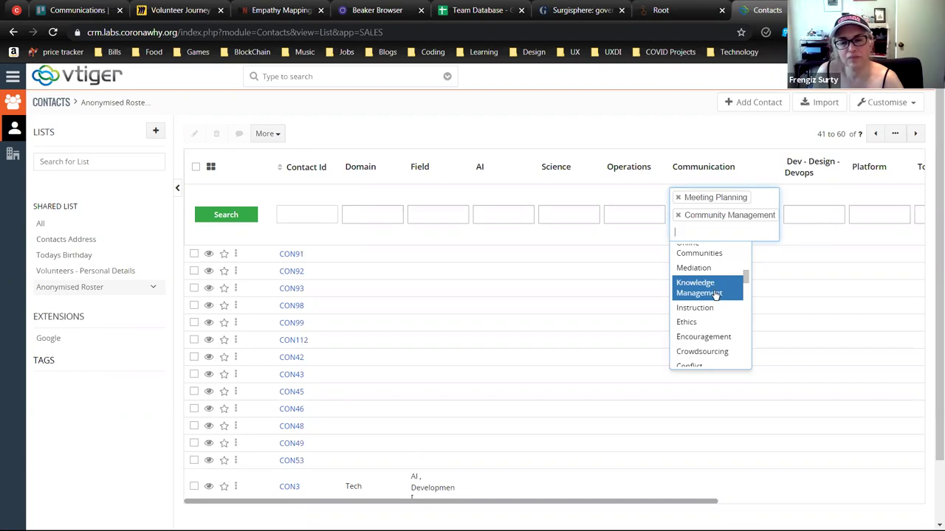
click(714, 295)
click(591, 200)
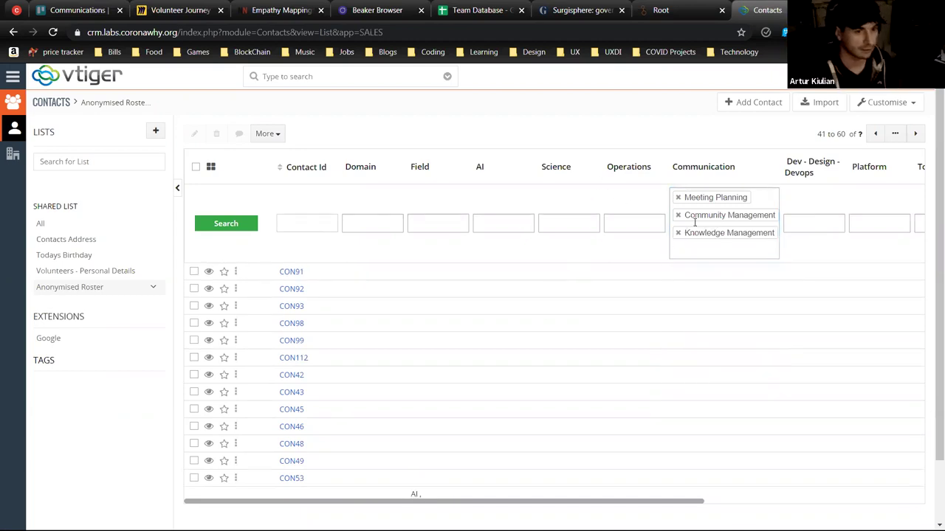
click(757, 246)
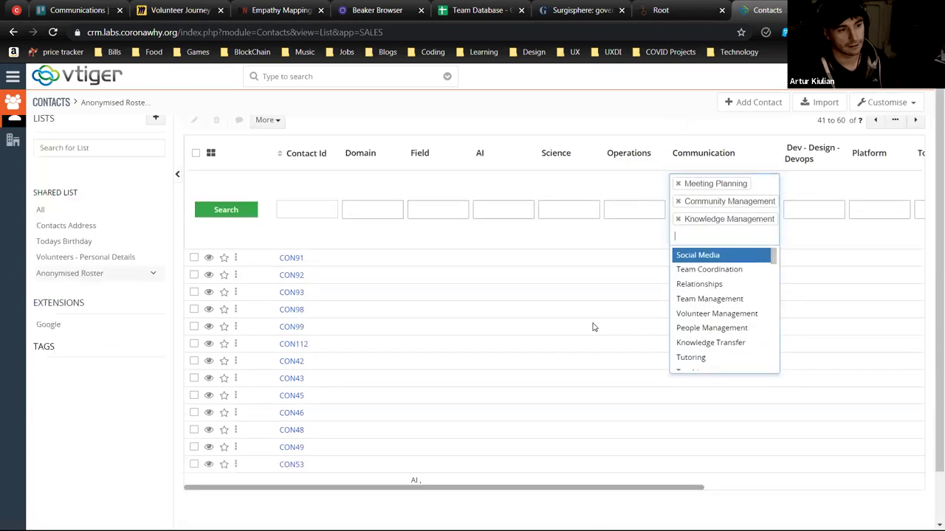
click(733, 249)
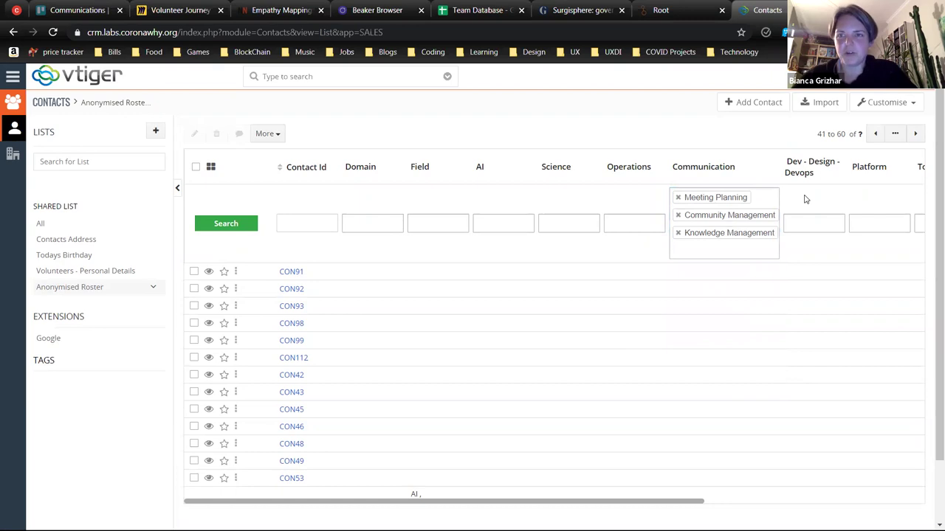
click(720, 250)
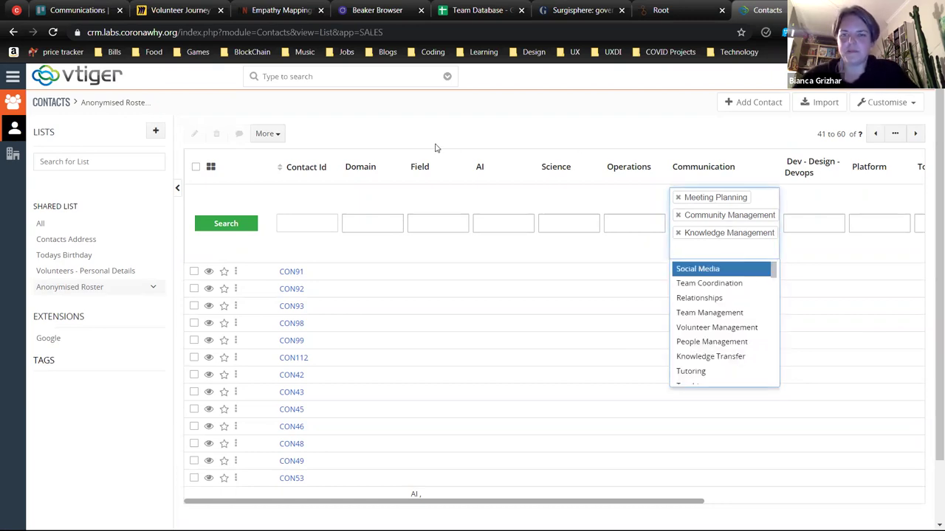
click(628, 225)
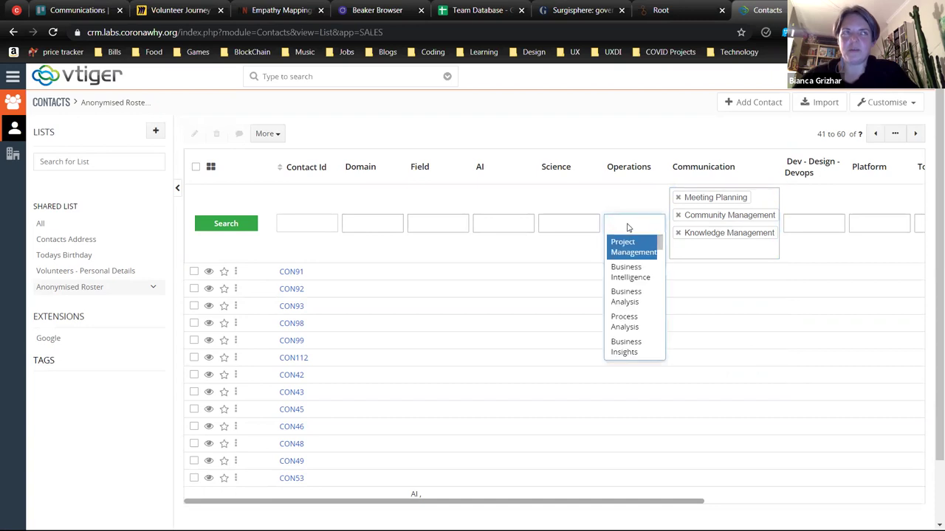
click(697, 234)
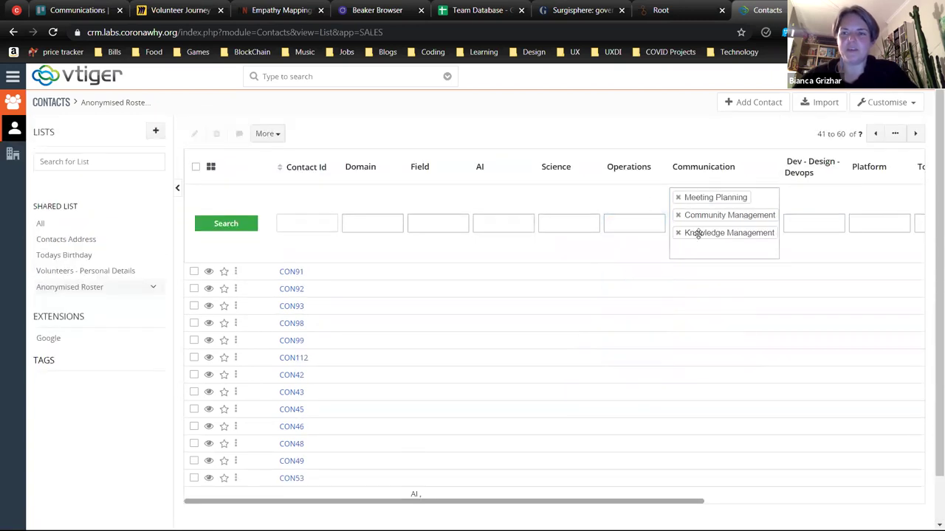
click(702, 246)
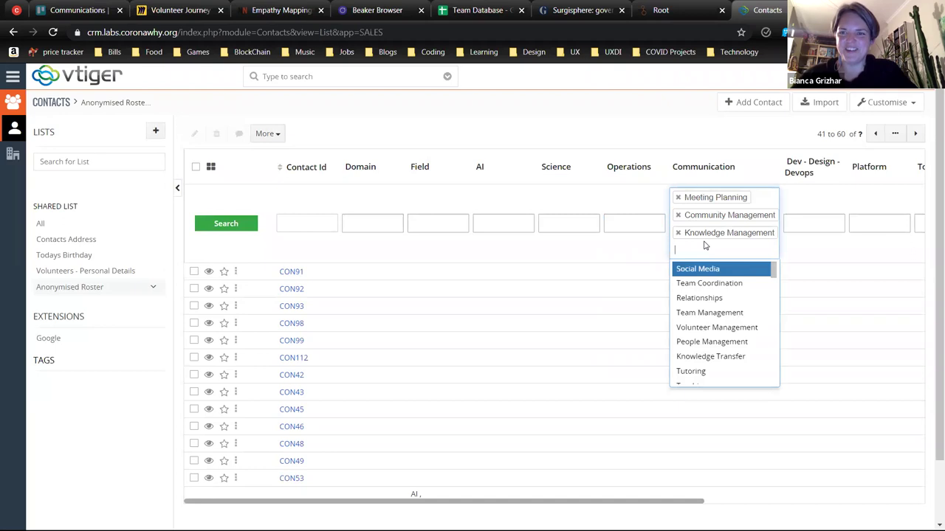
click(697, 251)
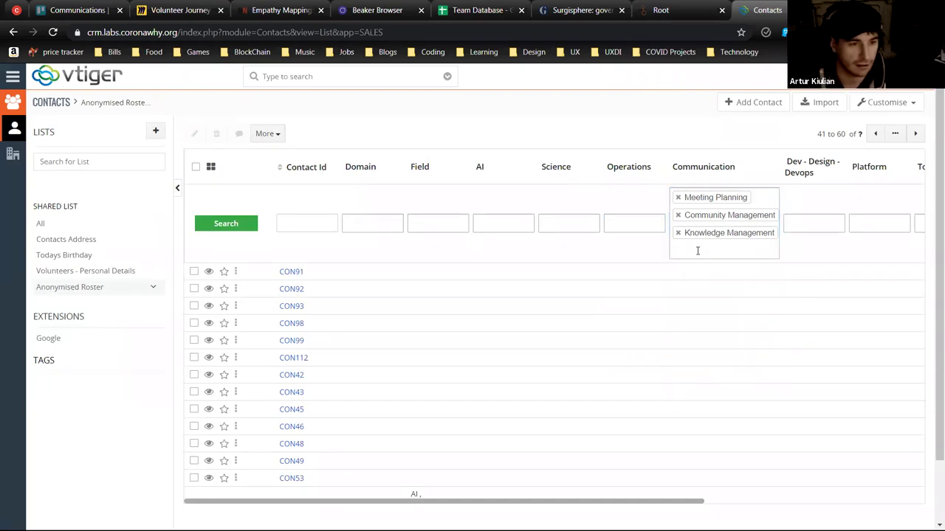
click(737, 255)
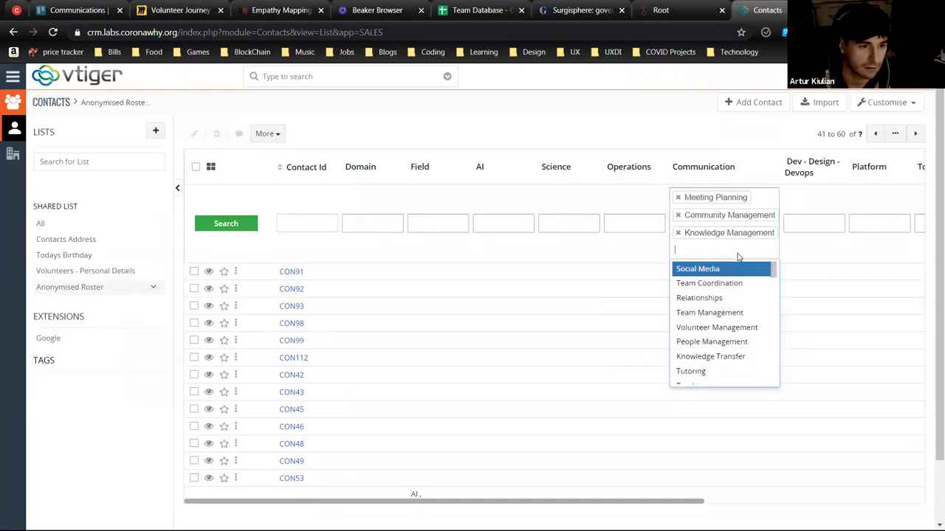
click(827, 246)
- Page back to the start of the roster with the Communication filter applied
click(877, 134)
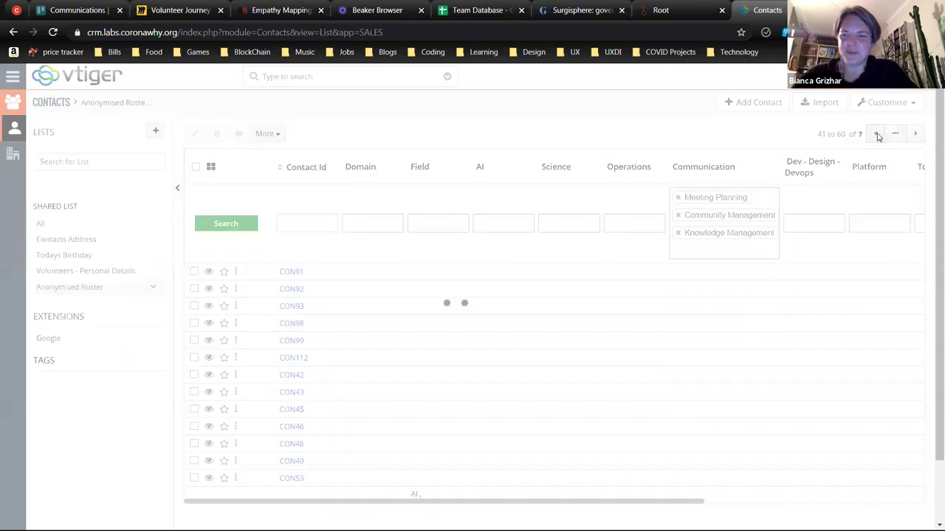
click(878, 137)
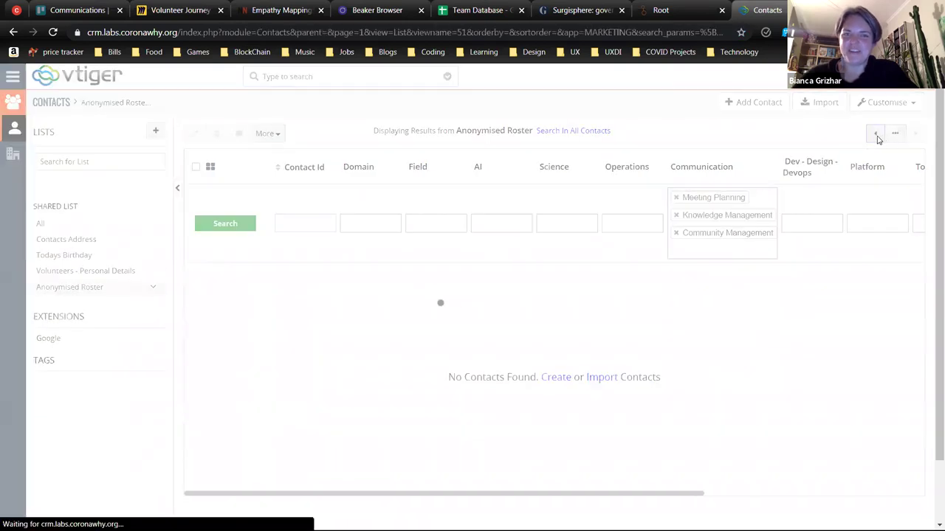
- Remove Community Management, Knowledge Management and Meeting Planning from the Communication column filter
click(676, 233)
click(675, 215)
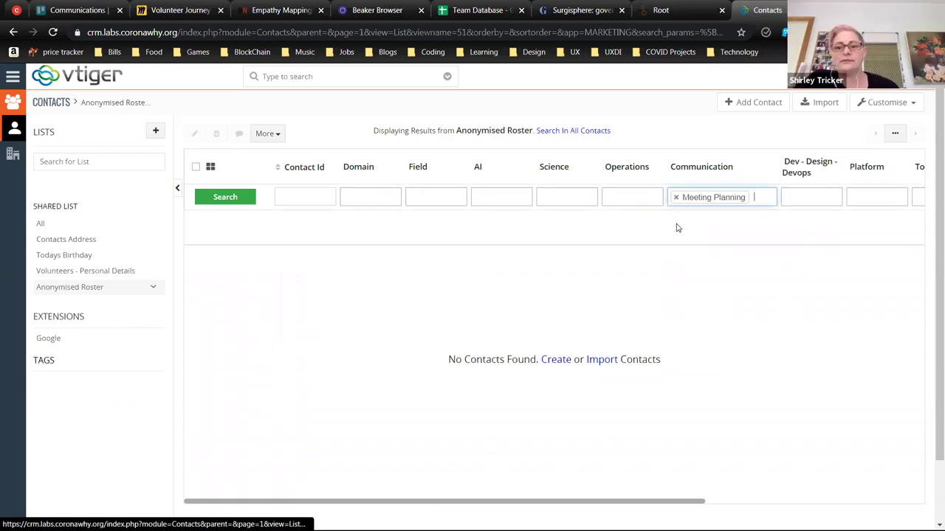
click(675, 198)
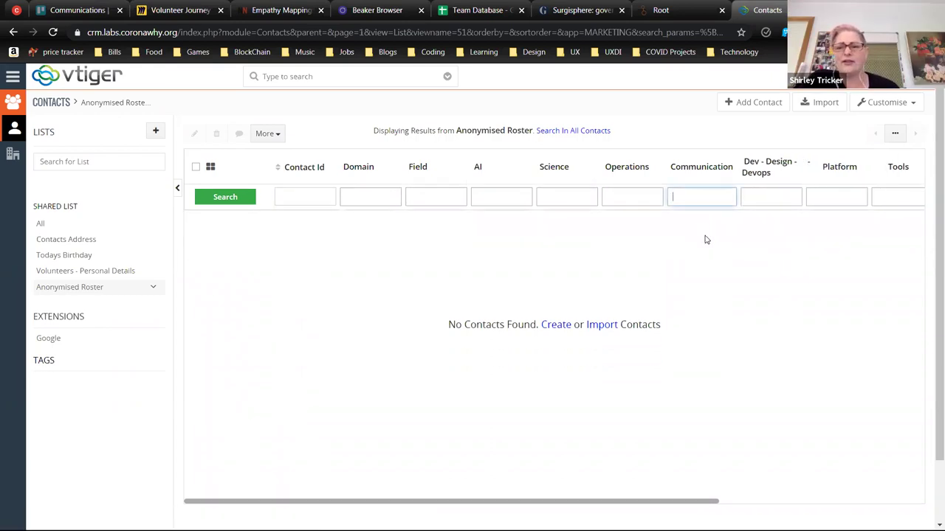
click(621, 198)
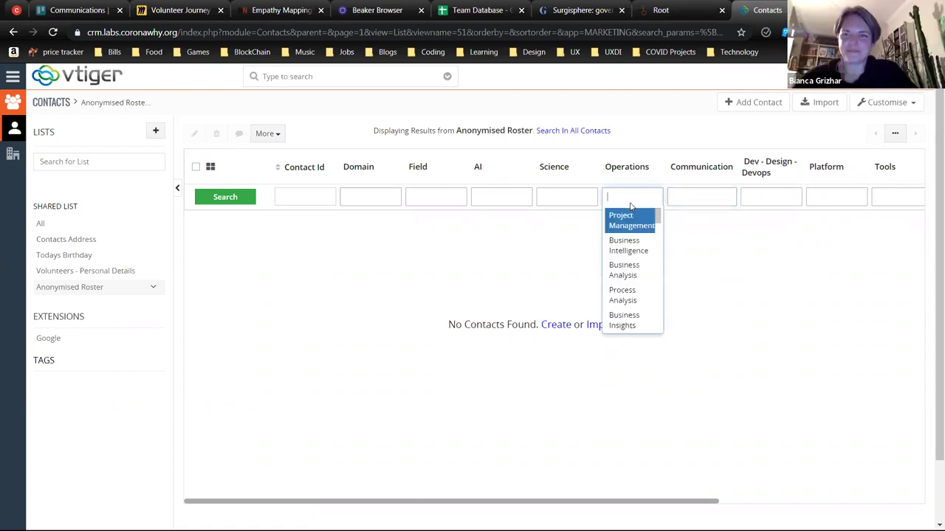
click(636, 296)
click(738, 186)
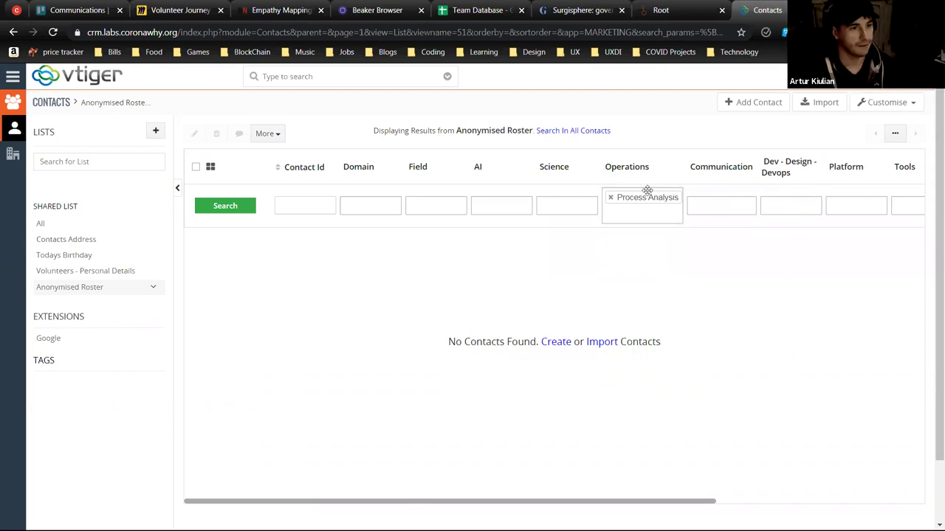
click(613, 197)
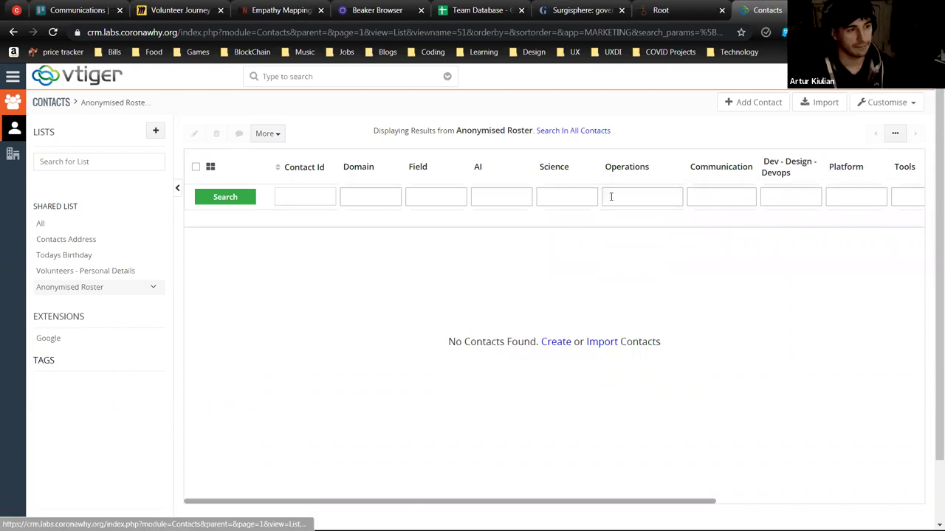
- Reload the Anonymised Roster list
click(89, 288)
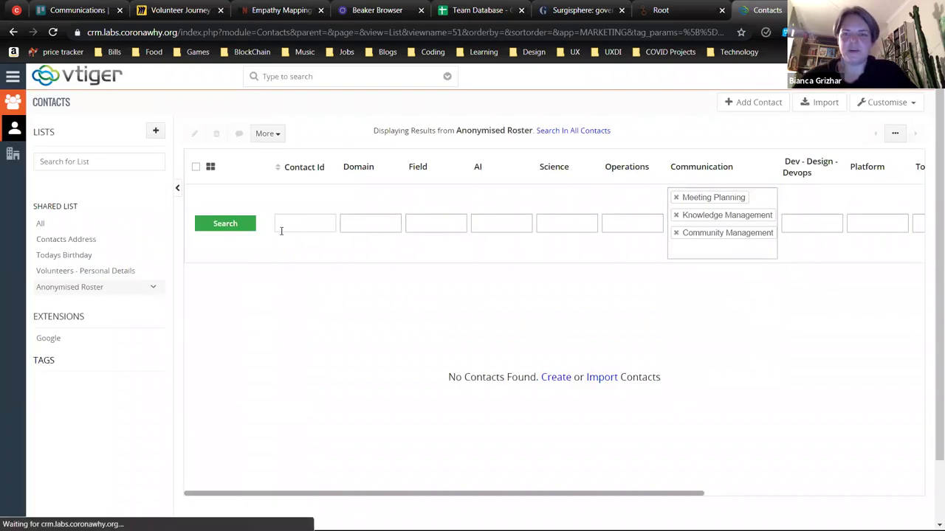
- Remove Community Management, Knowledge Management and Meeting Planning from the Communication filter one by one, rerunning the roster search between removals
click(246, 229)
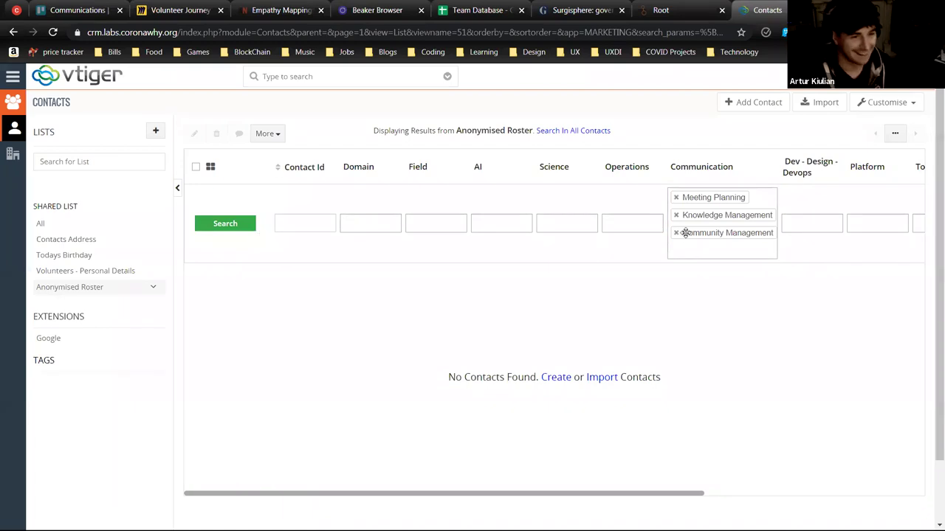
click(675, 235)
click(243, 224)
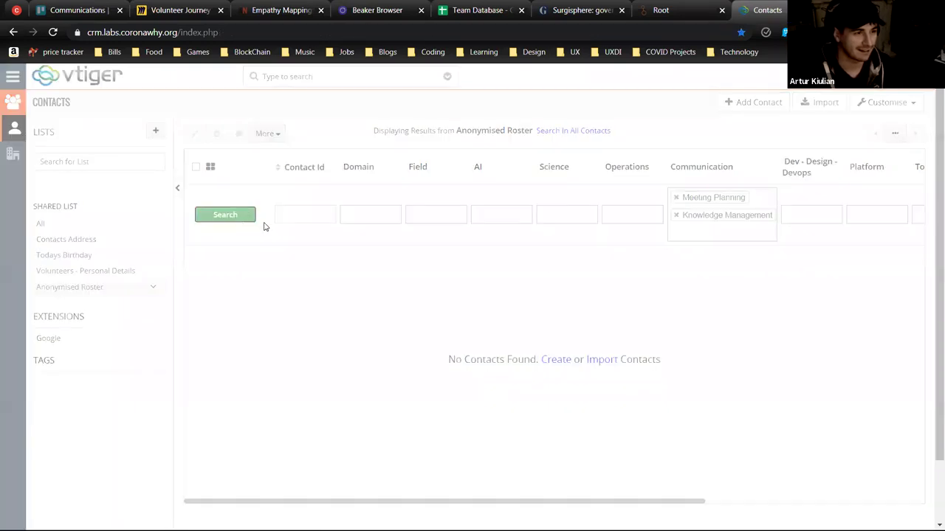
click(674, 215)
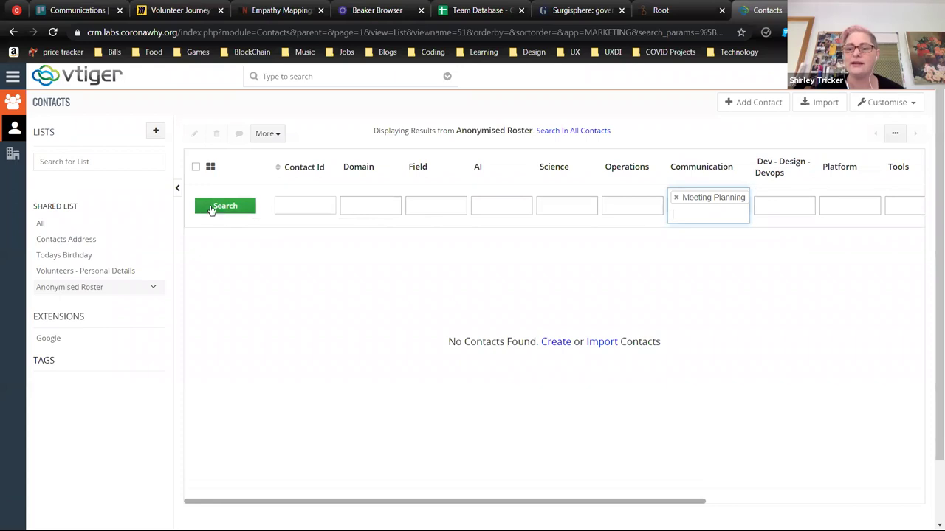
click(219, 209)
click(676, 199)
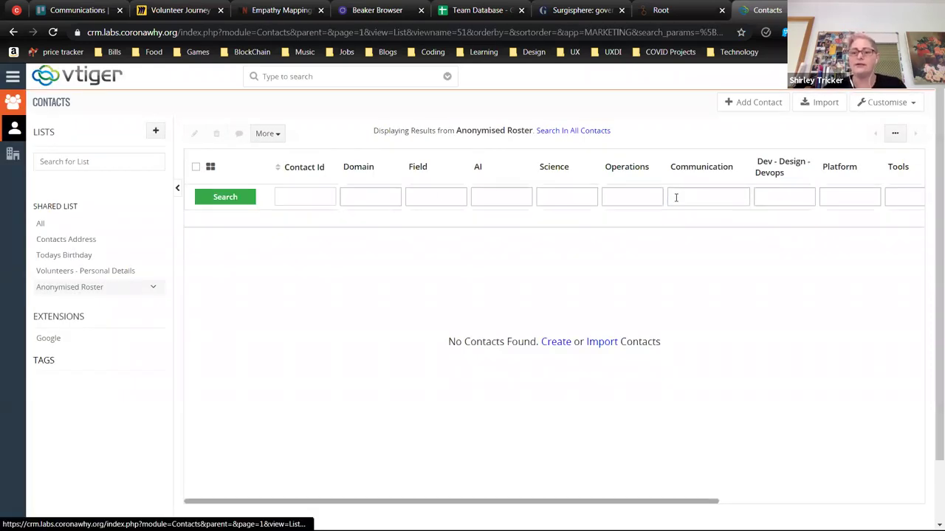
- Browse the skill options offered by the Communication column filter and close the list without choosing any
click(709, 195)
scroll(711, 299, down, 10)
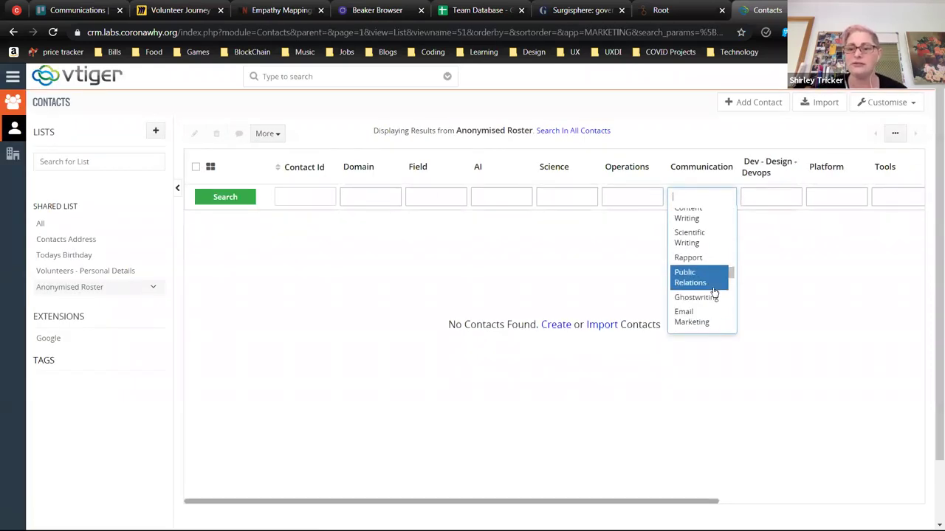
scroll(706, 289, down, 1)
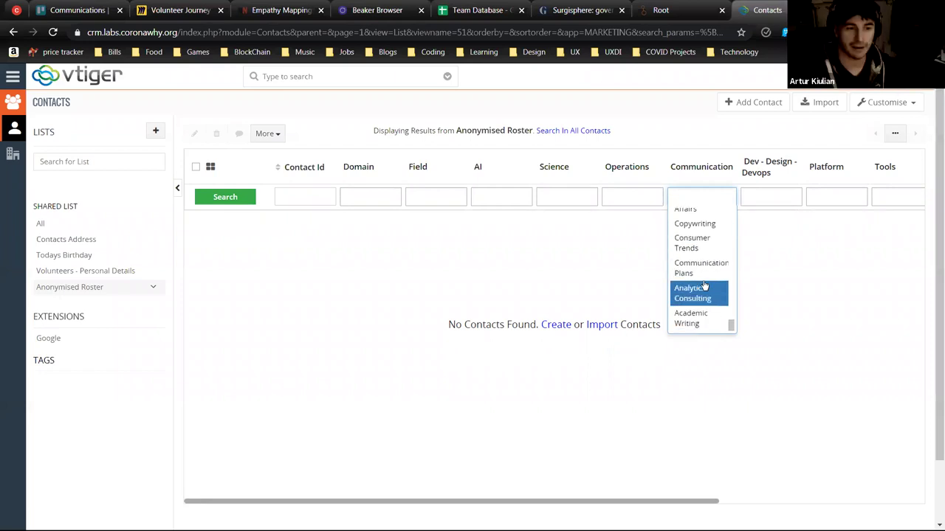
scroll(706, 297, up, 5)
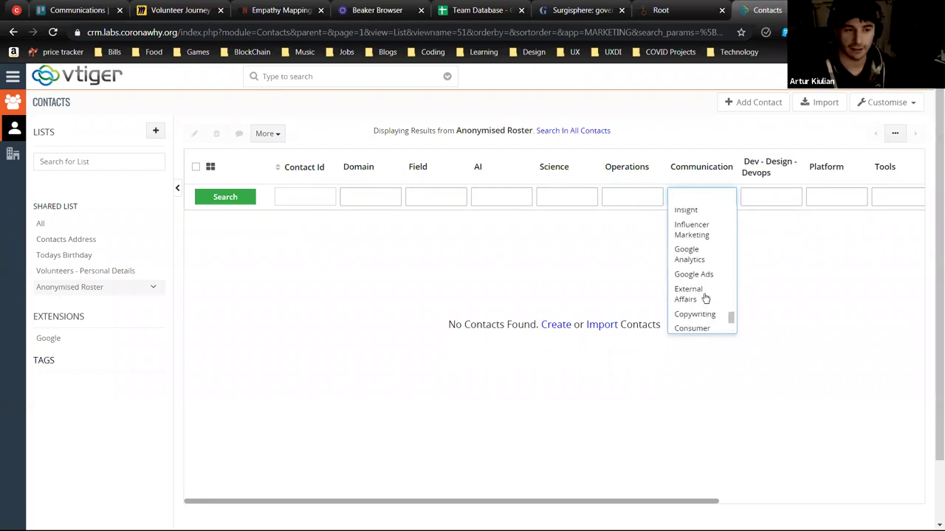
scroll(707, 286, up, 3)
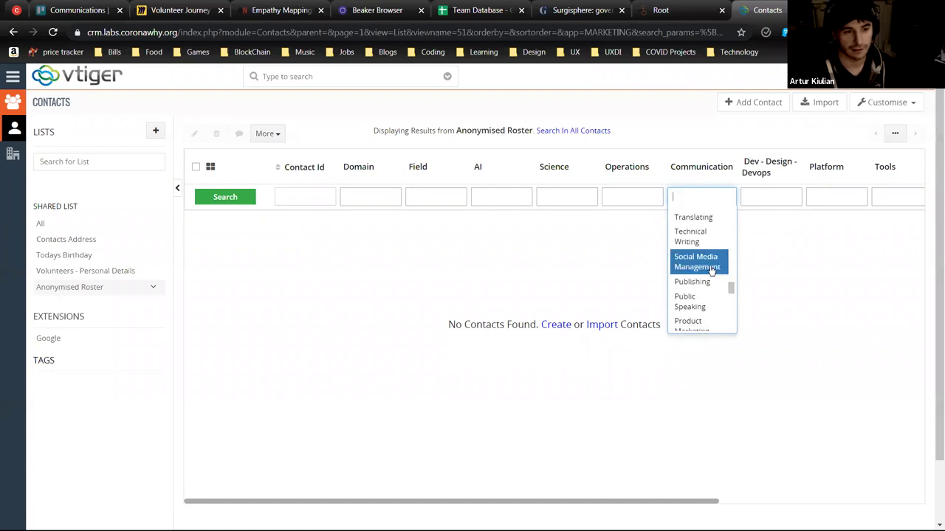
scroll(693, 259, up, 2)
click(757, 254)
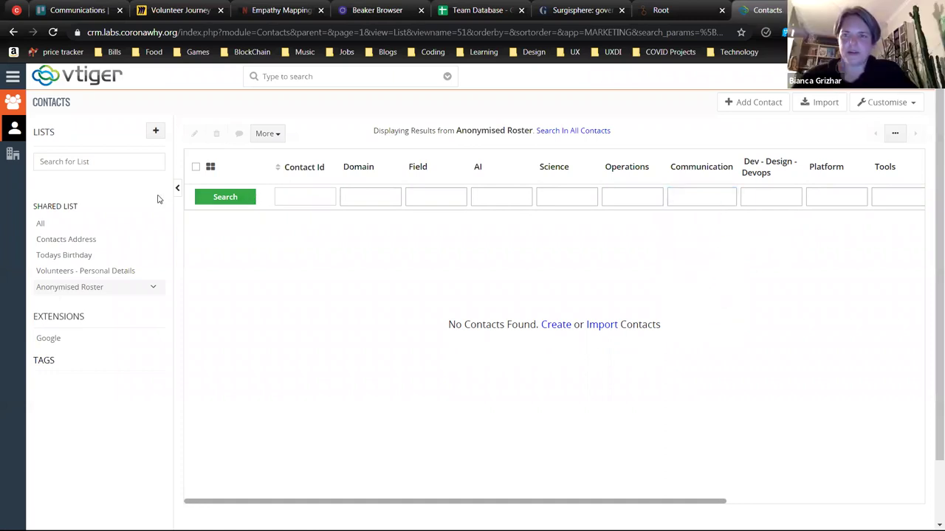
- Reload the Anonymised Roster, clear Meeting Planning from the Communication filter and rerun the search
click(112, 288)
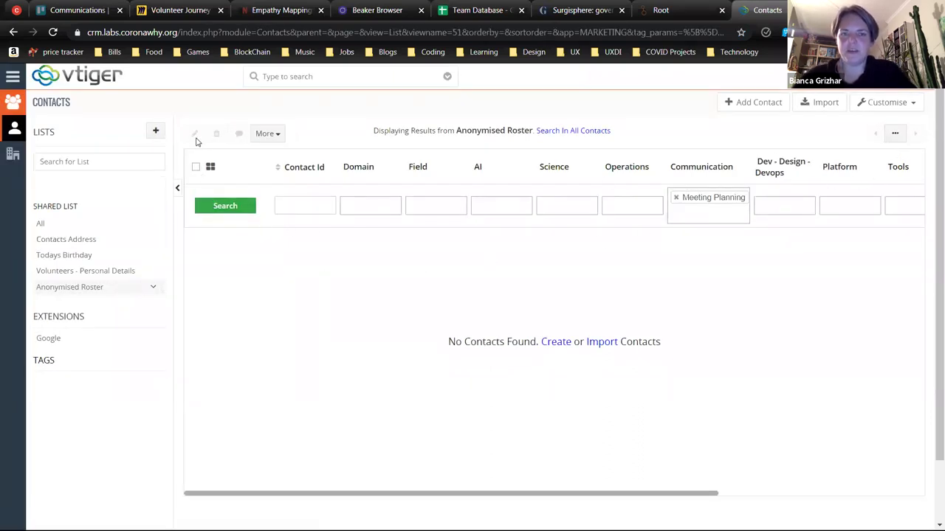
click(139, 292)
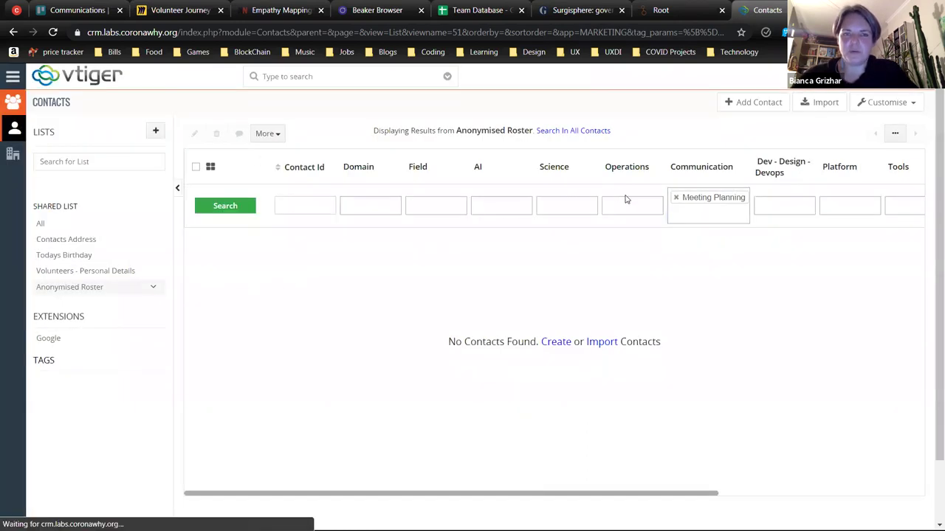
click(676, 197)
click(249, 199)
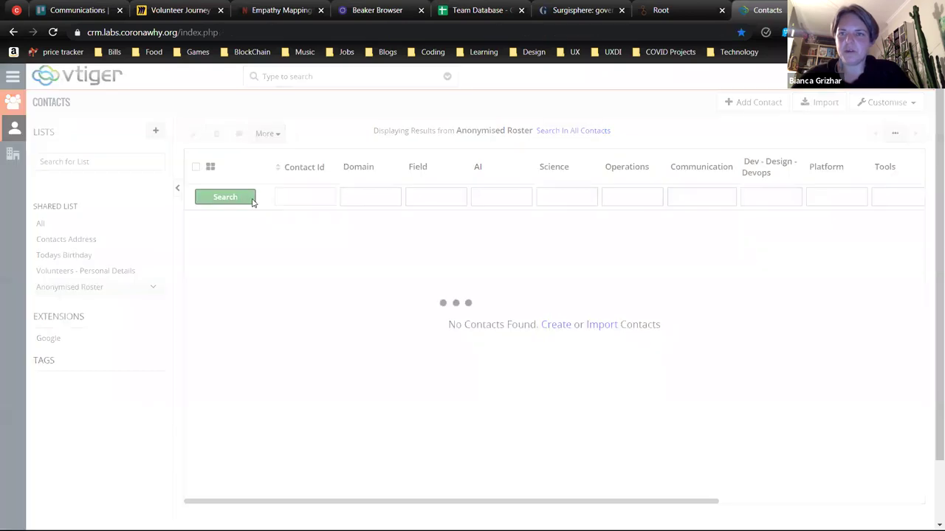
- Look through the unfiltered roster and page forward to its last page of contacts
scroll(532, 357, down, 1)
scroll(531, 357, up, 1)
drag(538, 494, 507, 459)
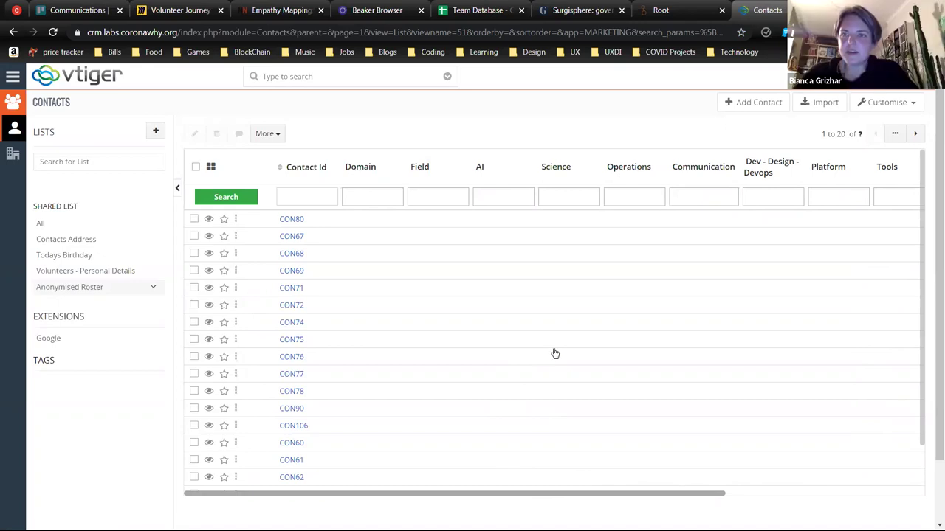
click(915, 134)
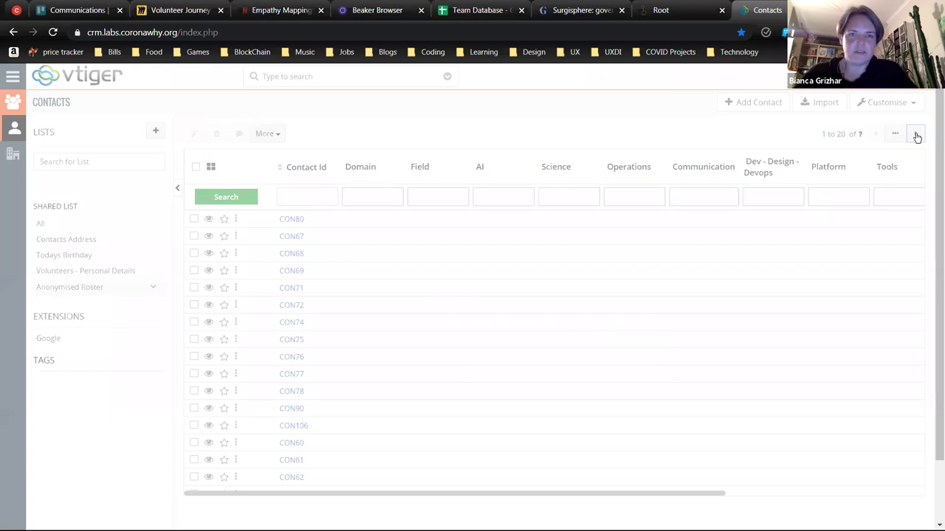
click(915, 134)
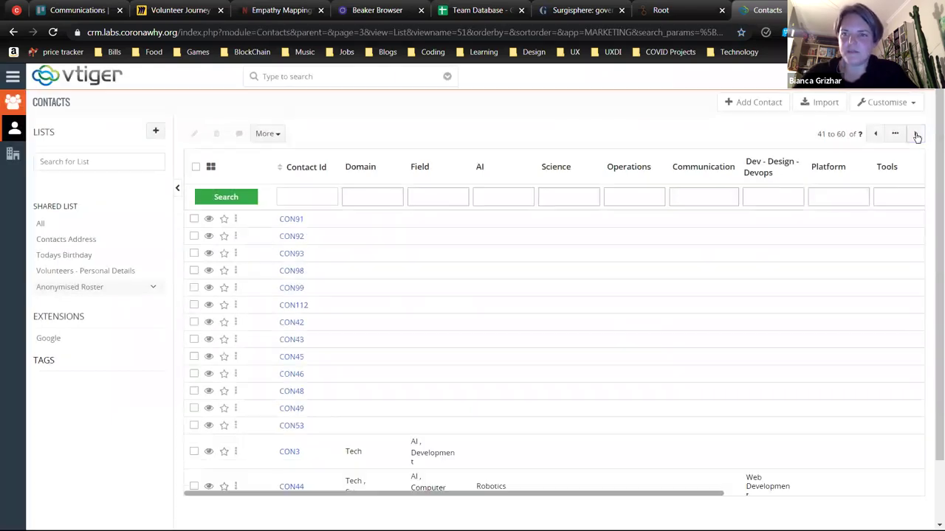
click(915, 135)
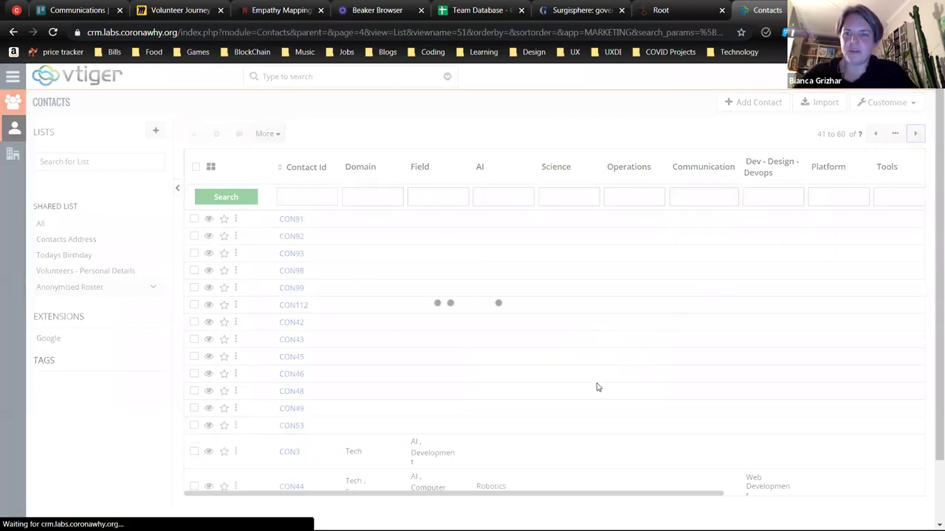
- Filter the roster to contacts with AI in the Field column and review the matching rows
click(450, 195)
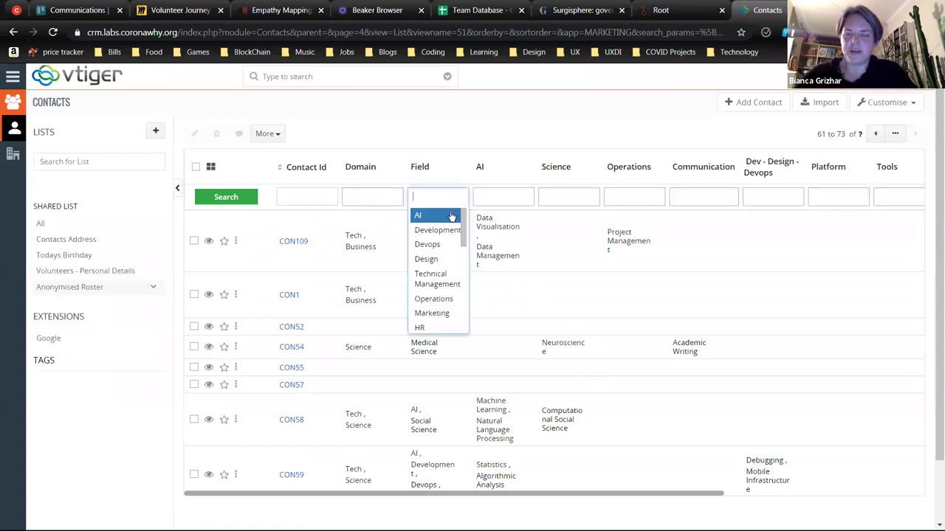
click(441, 216)
click(247, 209)
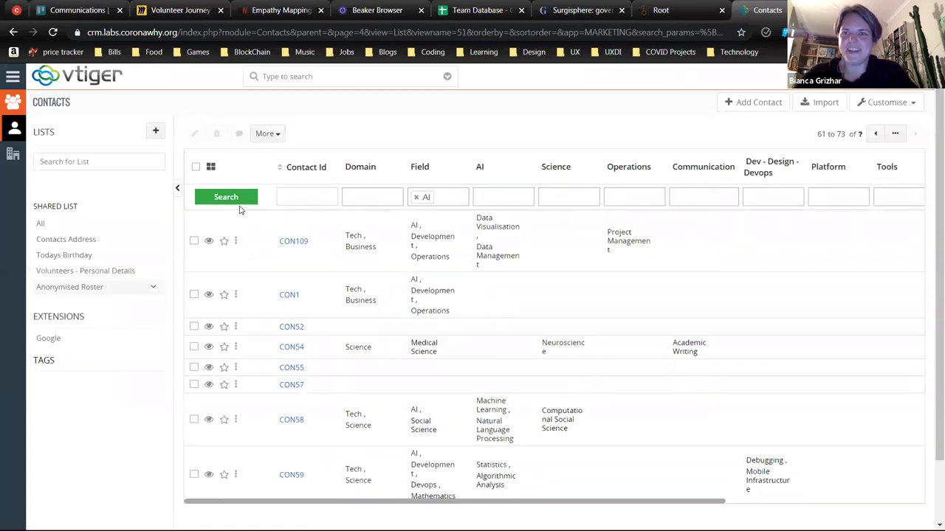
click(241, 200)
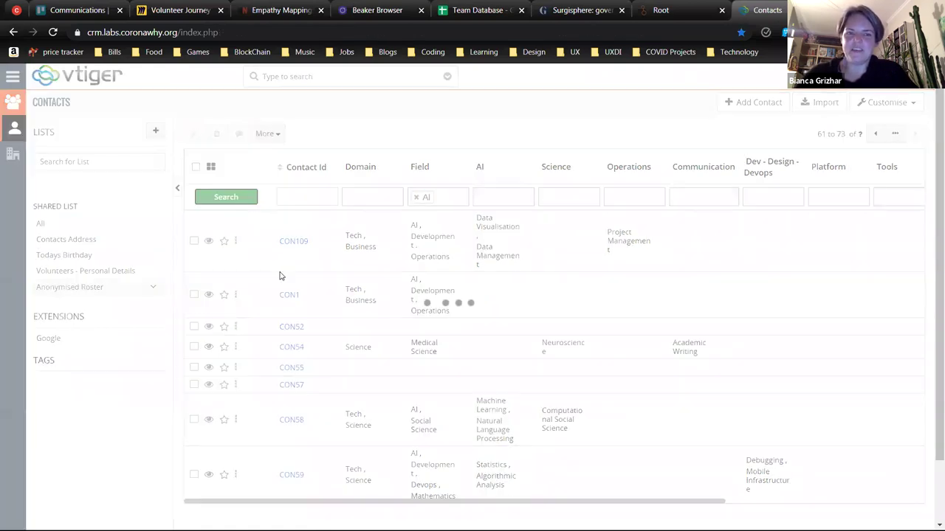
scroll(440, 333, down, 5)
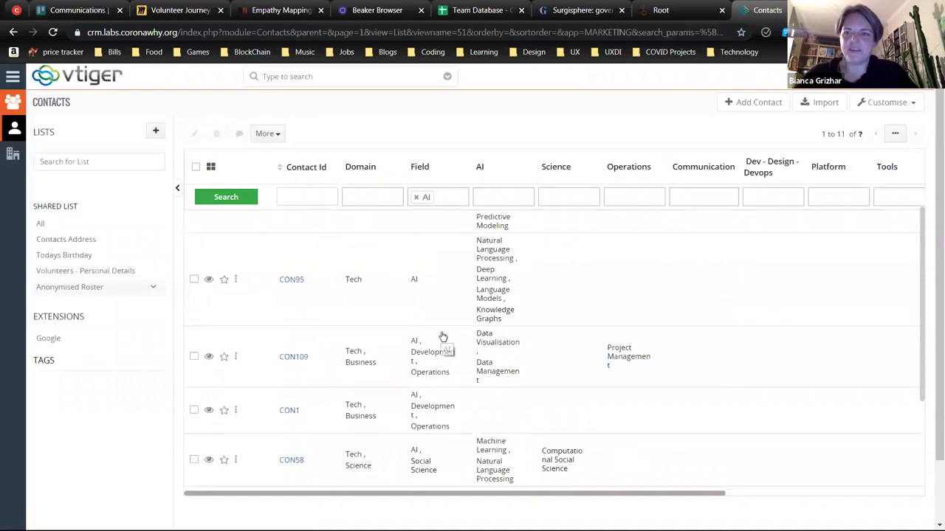
scroll(457, 336, up, 5)
scroll(464, 337, up, 2)
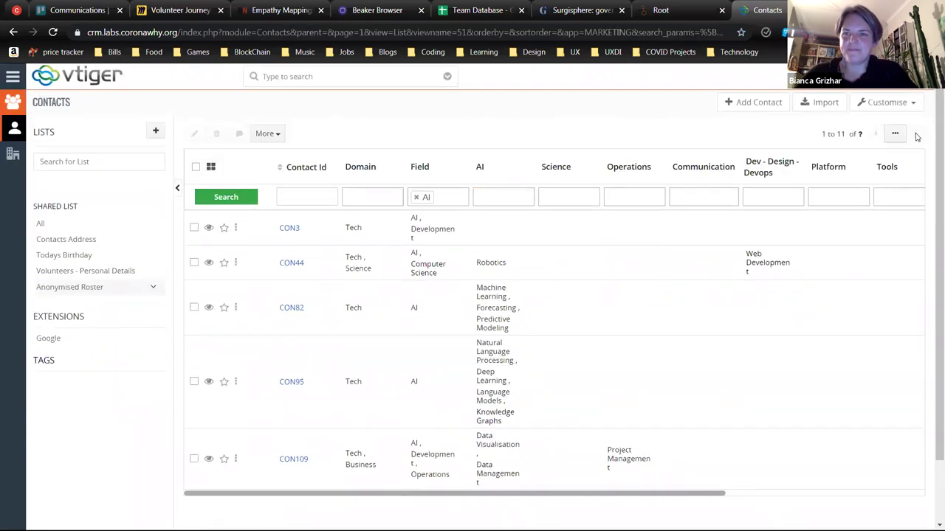
scroll(516, 318, down, 5)
scroll(515, 316, down, 5)
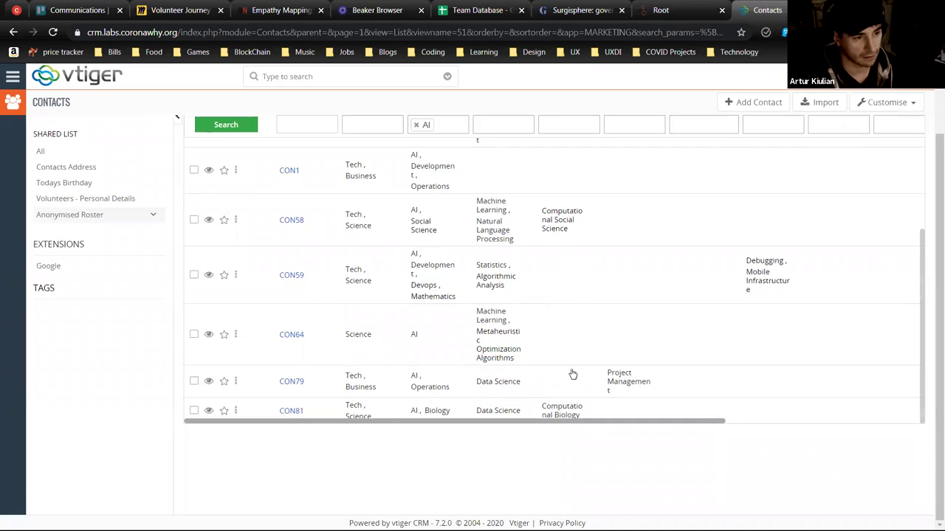
- Narrow the AI contacts by adding Computational Biology to the Science column filter and run the search
scroll(584, 329, up, 5)
click(585, 197)
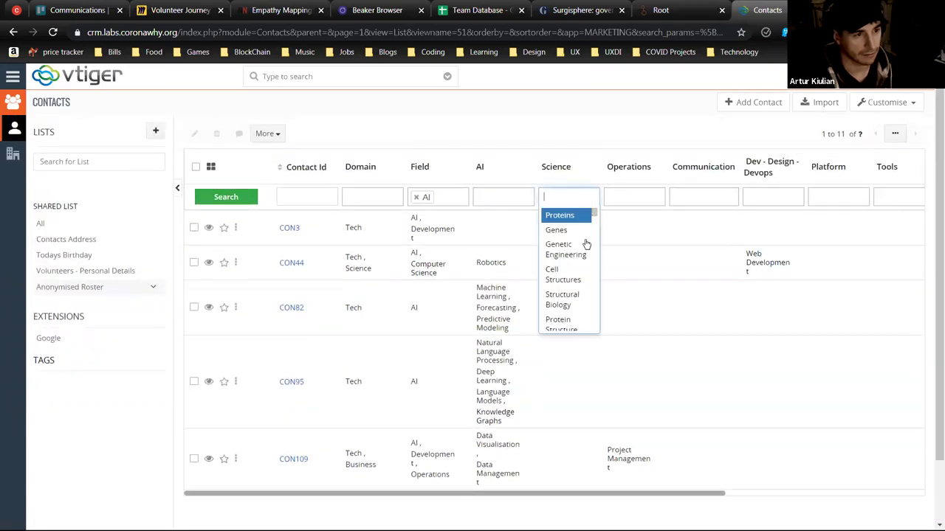
scroll(579, 265, down, 10)
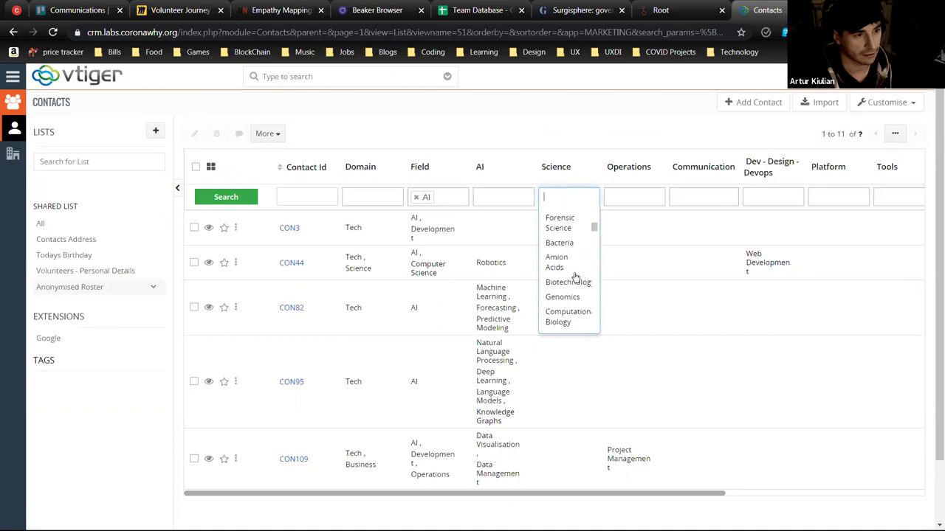
click(568, 235)
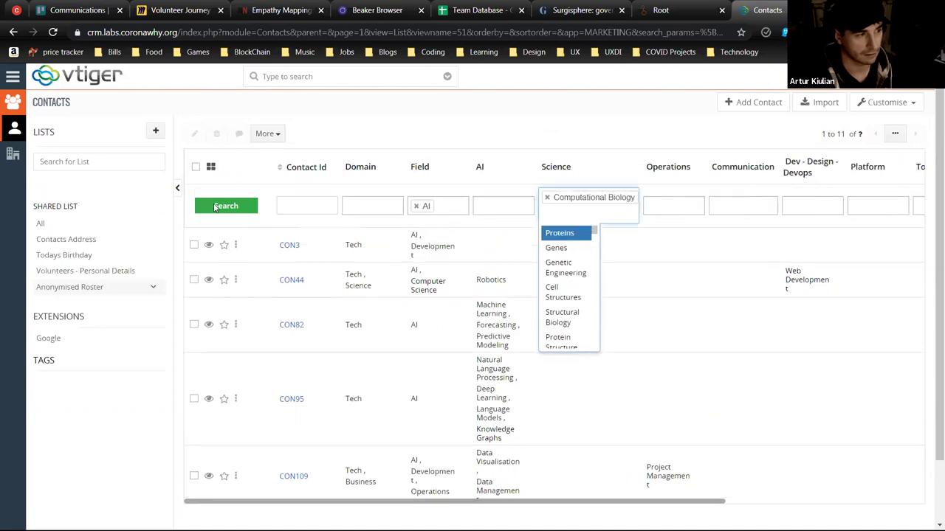
click(217, 209)
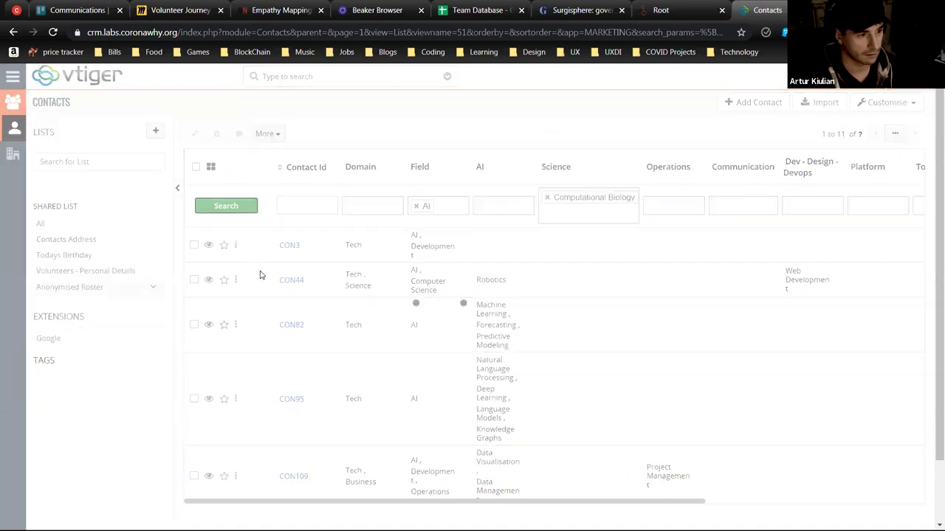
scroll(517, 253, down, 2)
scroll(583, 206, up, 2)
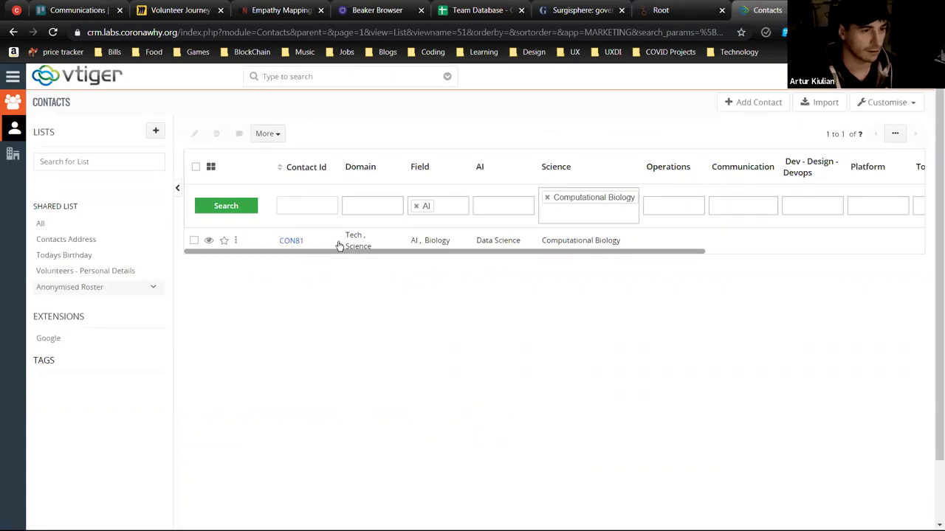
- Clear Computational Biology from the Science filter and AI from the Field filter, and rerun the roster search
click(547, 197)
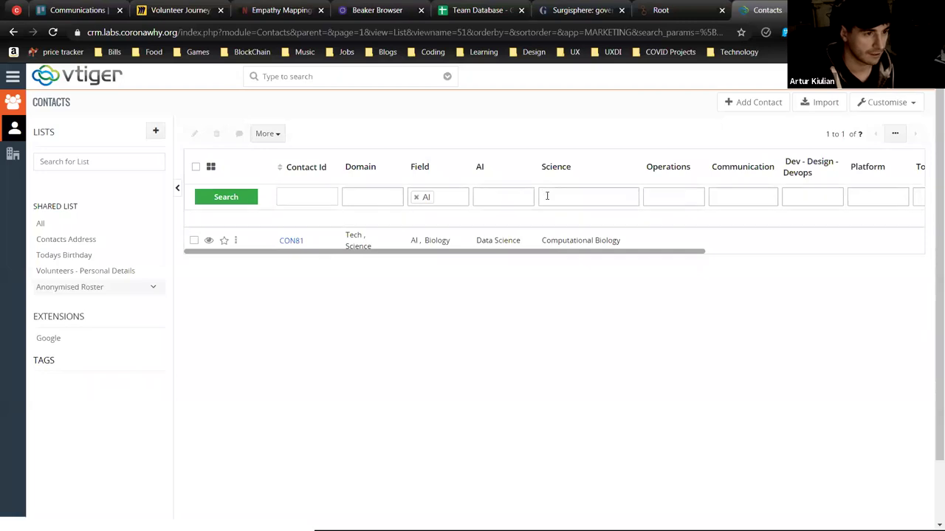
click(418, 198)
click(249, 197)
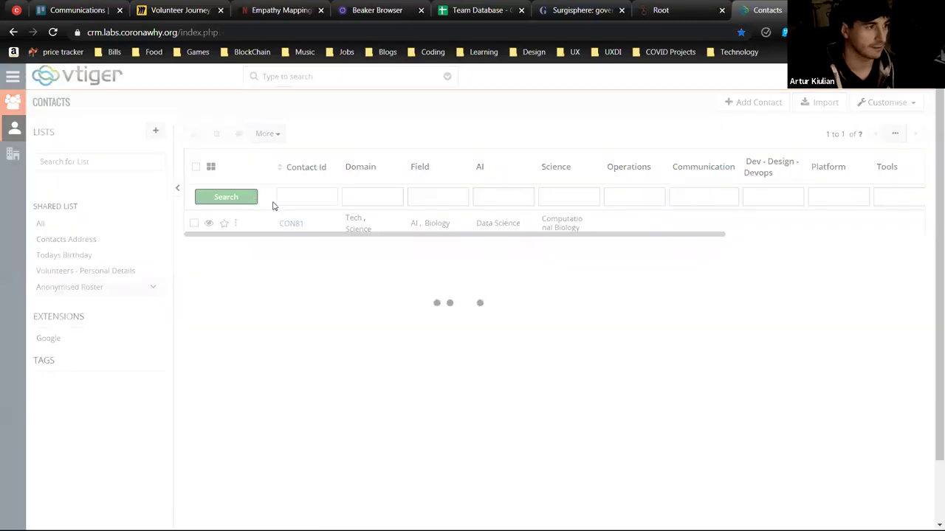